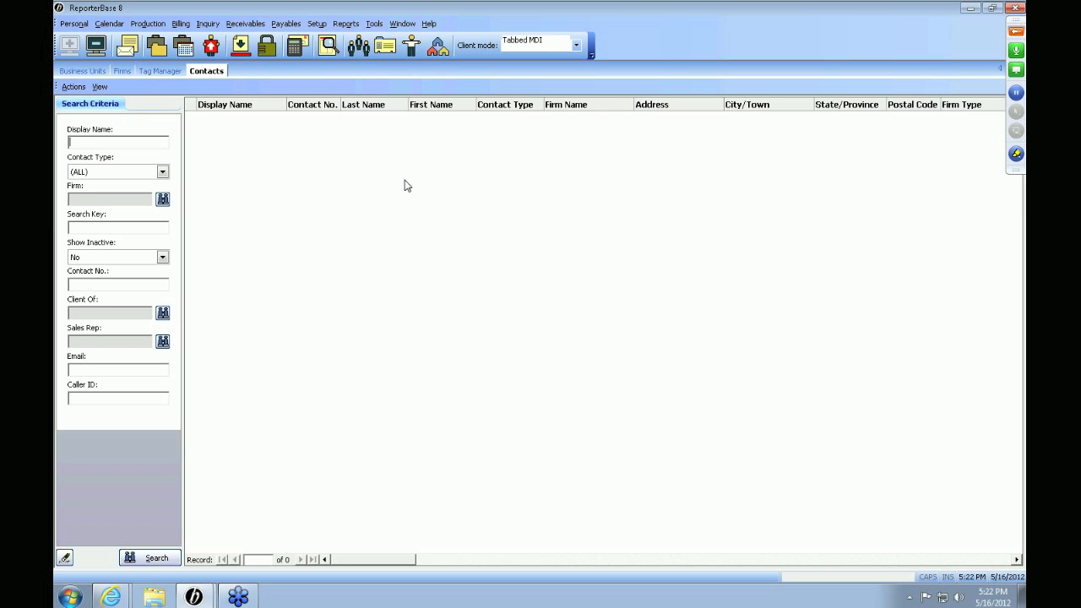
Start a new contact and assign it to the firm Berg Steiner Chapman LLP, looked up with "ber".
{"action": "right_click", "coordinate": [406, 185]}
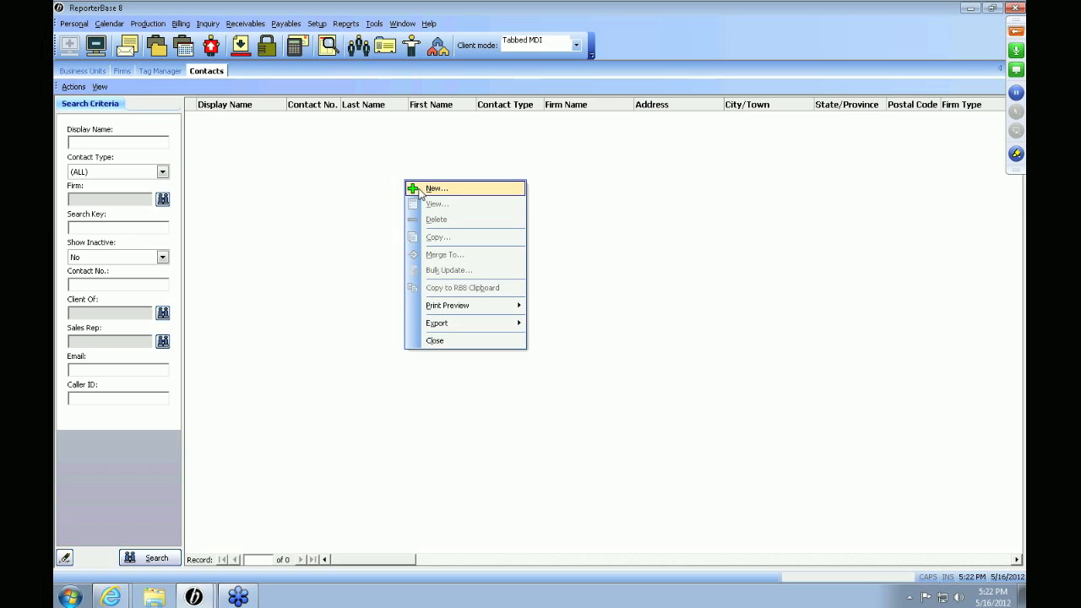
{"action": "left_click", "coordinate": [420, 189]}
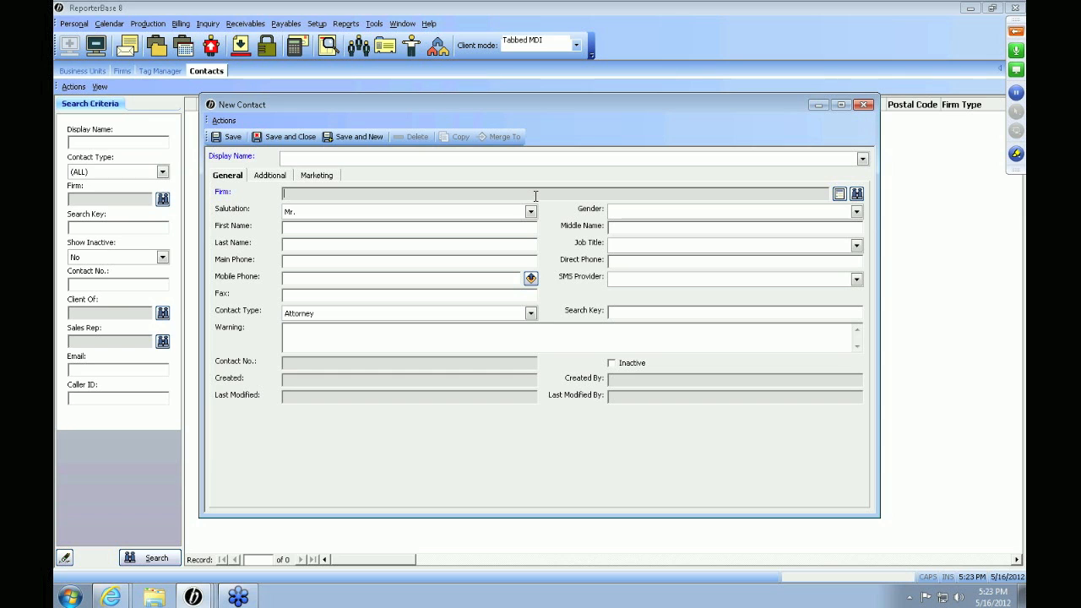
{"action": "left_click", "coordinate": [858, 198]}
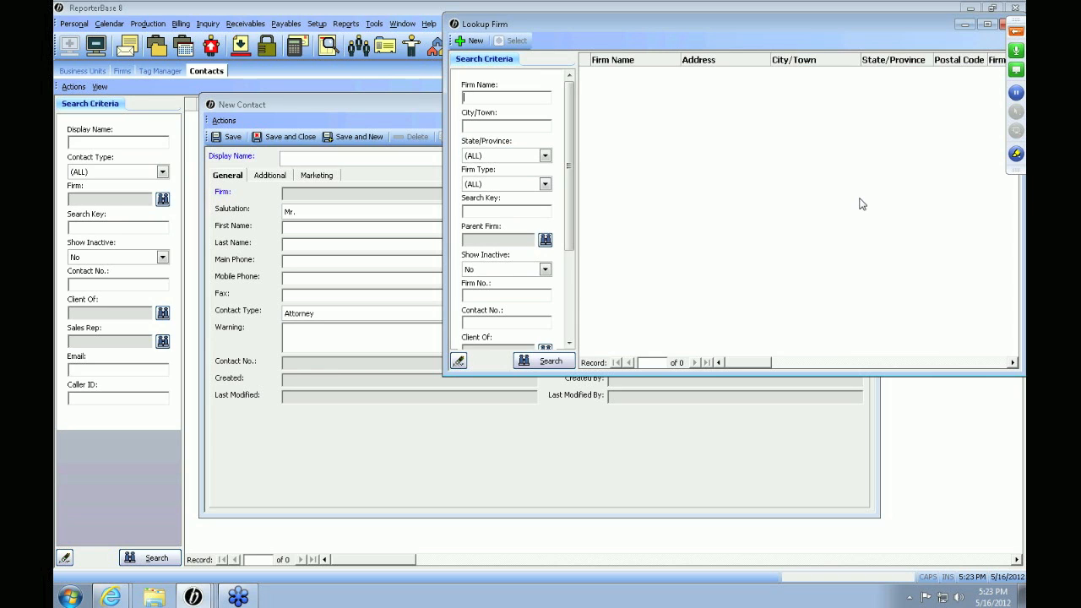
{"action": "type", "text": "berg"}
{"action": "key", "text": "Return"}
{"action": "key", "text": "Return"}
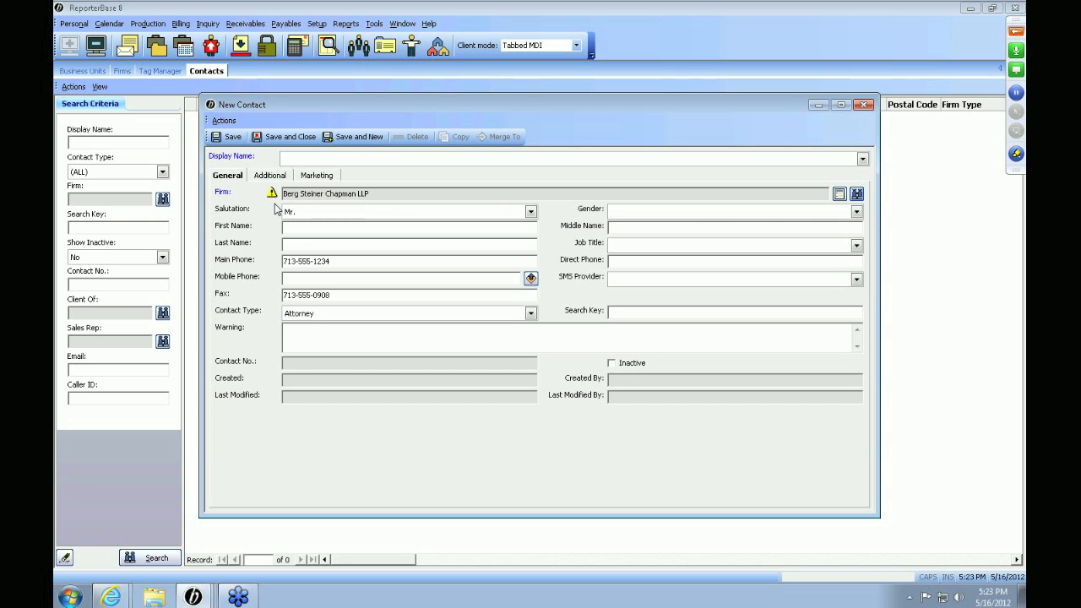
{"action": "mouse_move", "coordinate": [273, 194]}
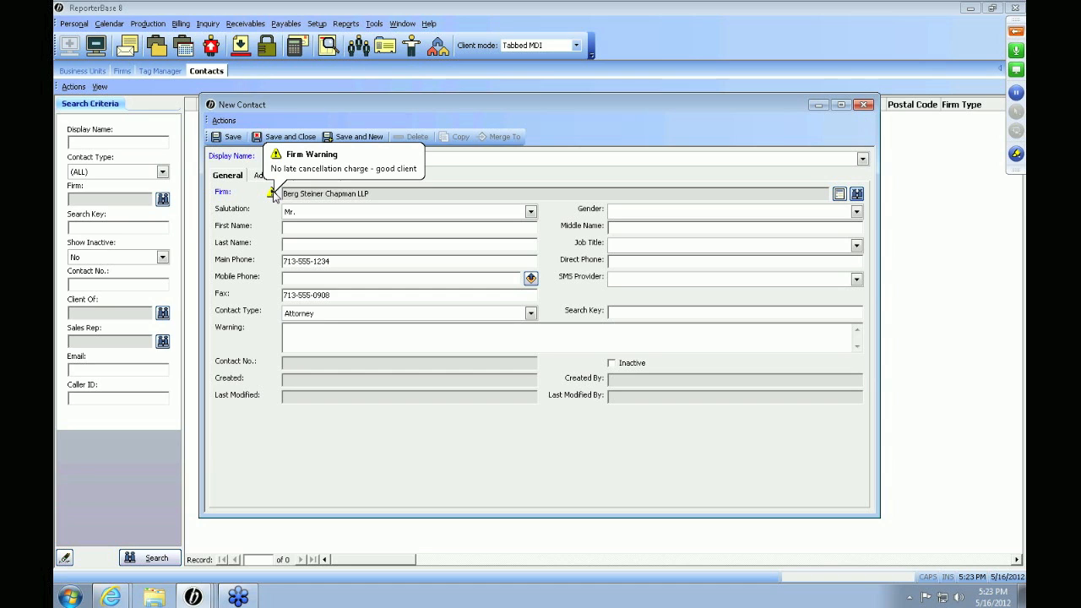
Enter the contact's first and last name and choose the last-name-first format as the display name.
{"action": "left_click", "coordinate": [290, 228]}
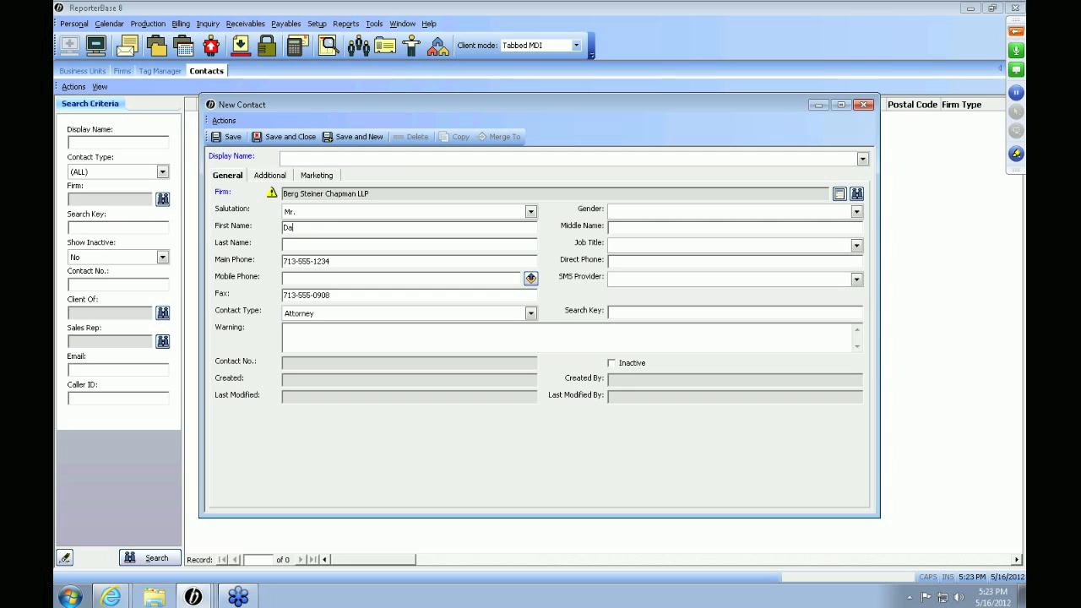
{"action": "left_click", "coordinate": [863, 159]}
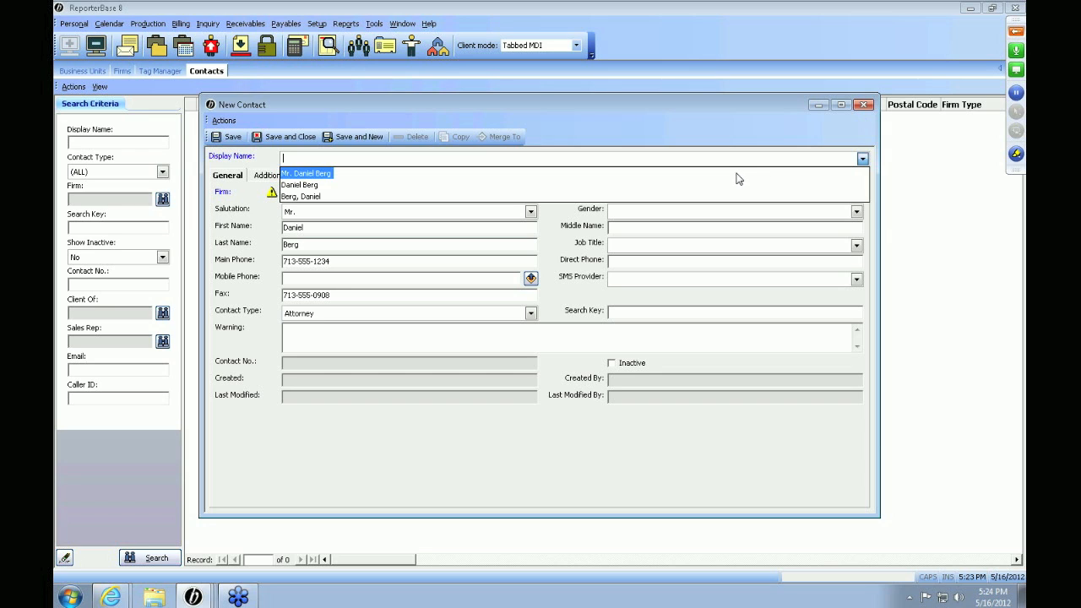
{"action": "key", "text": "Down"}
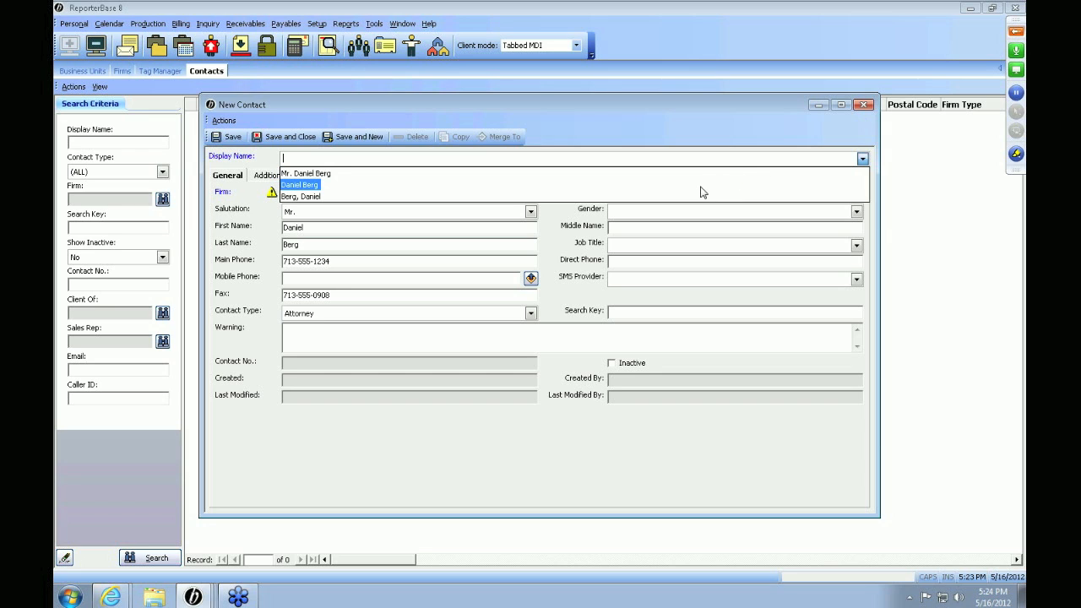
{"action": "key", "text": "Down"}
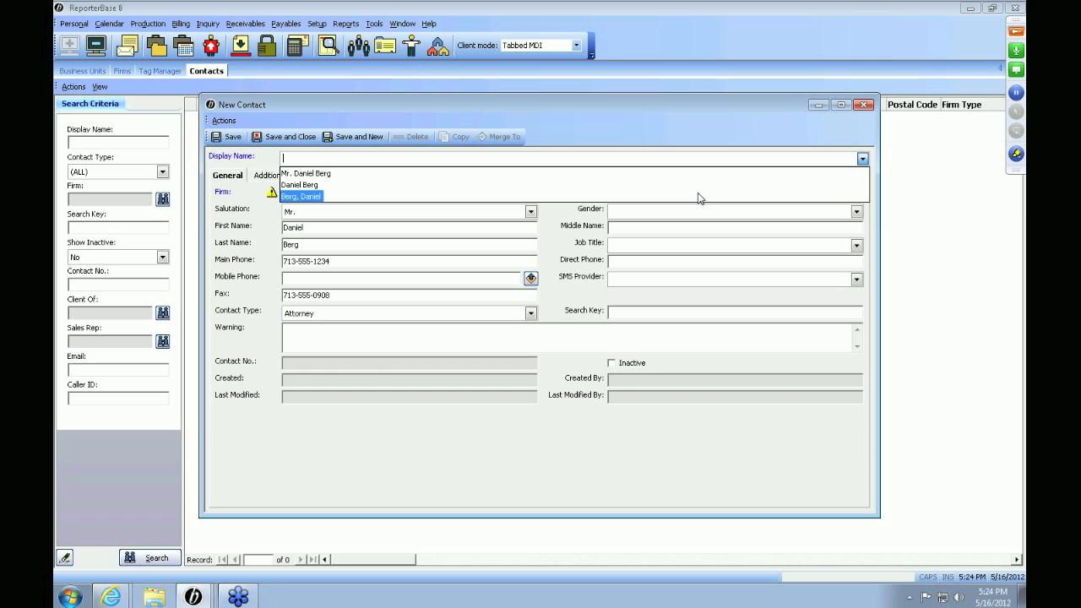
{"action": "left_click", "coordinate": [479, 264]}
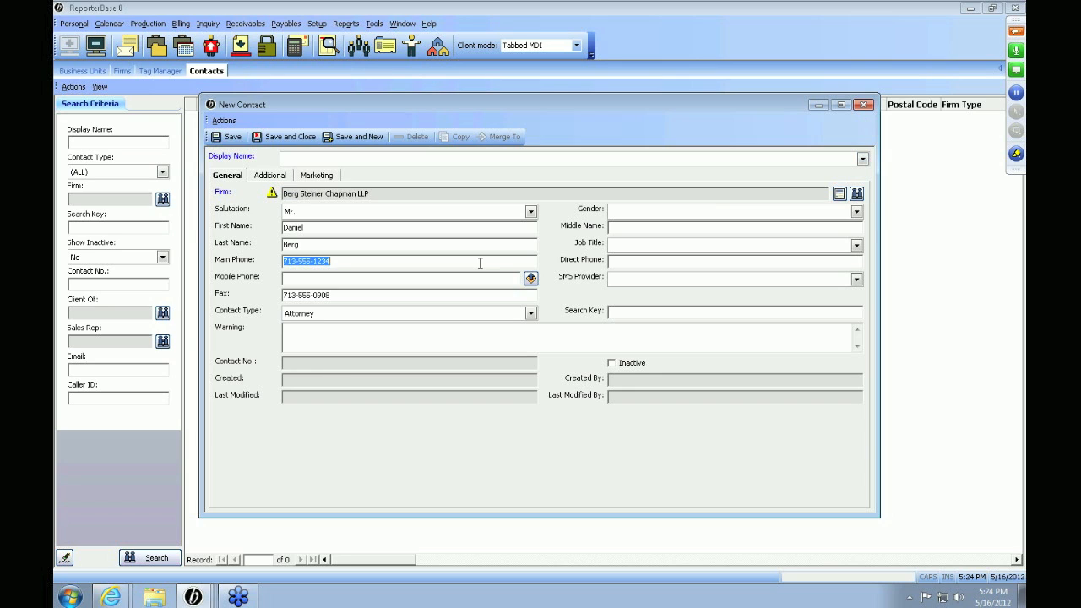
Examine the available SMS providers and contact types for the new contact.
{"action": "key", "text": "Tab"}
{"action": "left_click", "coordinate": [621, 286]}
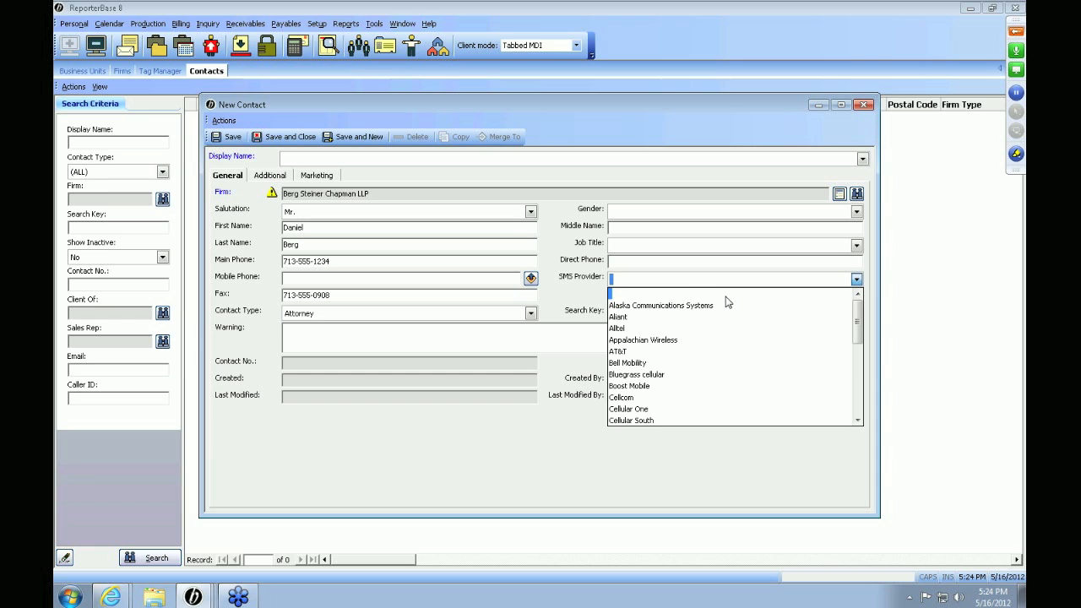
{"action": "scroll", "coordinate": [728, 302], "scroll_direction": "down", "scroll_amount": 3}
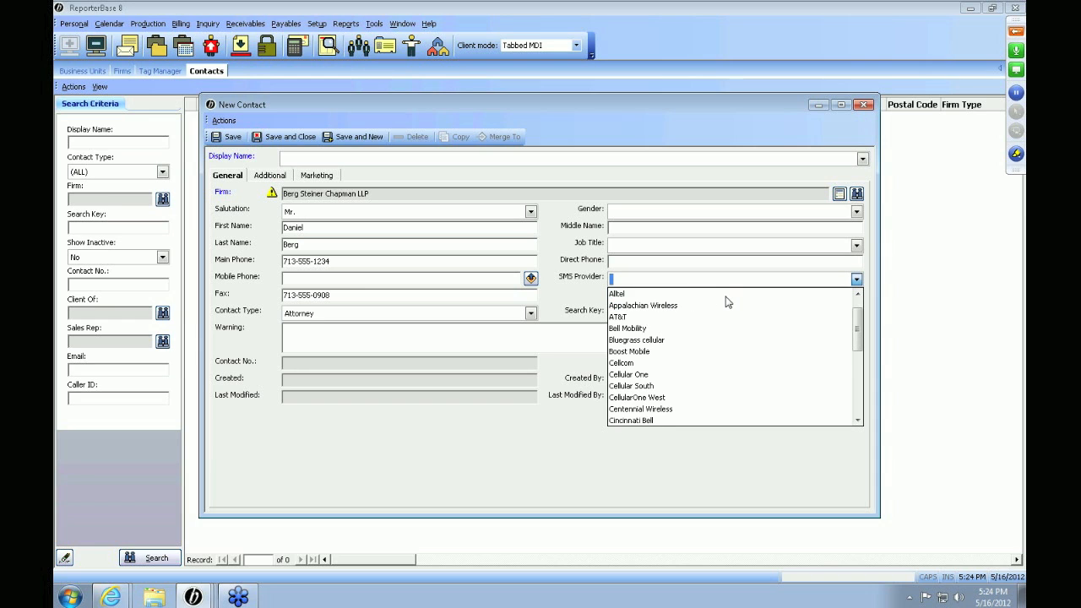
{"action": "scroll", "coordinate": [728, 302], "scroll_direction": "down", "scroll_amount": 6}
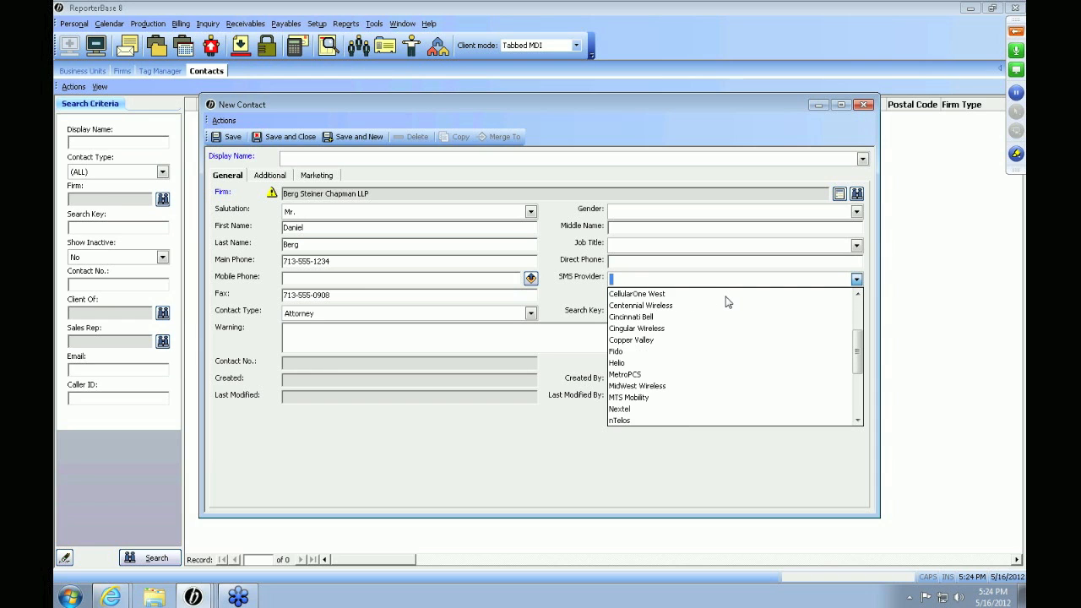
{"action": "scroll", "coordinate": [728, 303], "scroll_direction": "down", "scroll_amount": 1}
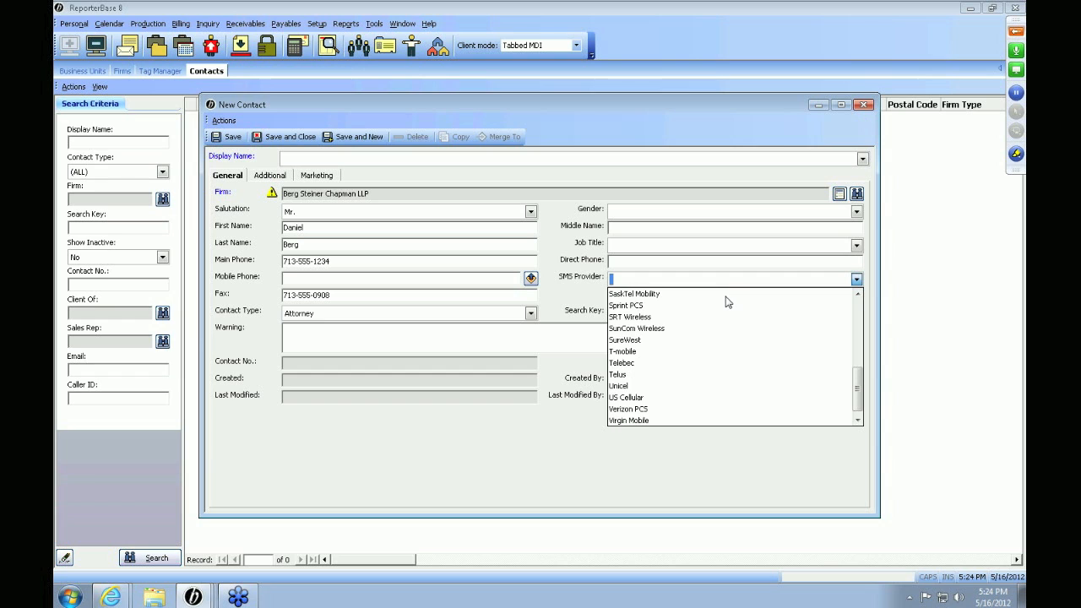
{"action": "scroll", "coordinate": [728, 302], "scroll_direction": "down", "scroll_amount": 1}
{"action": "left_click", "coordinate": [459, 318]}
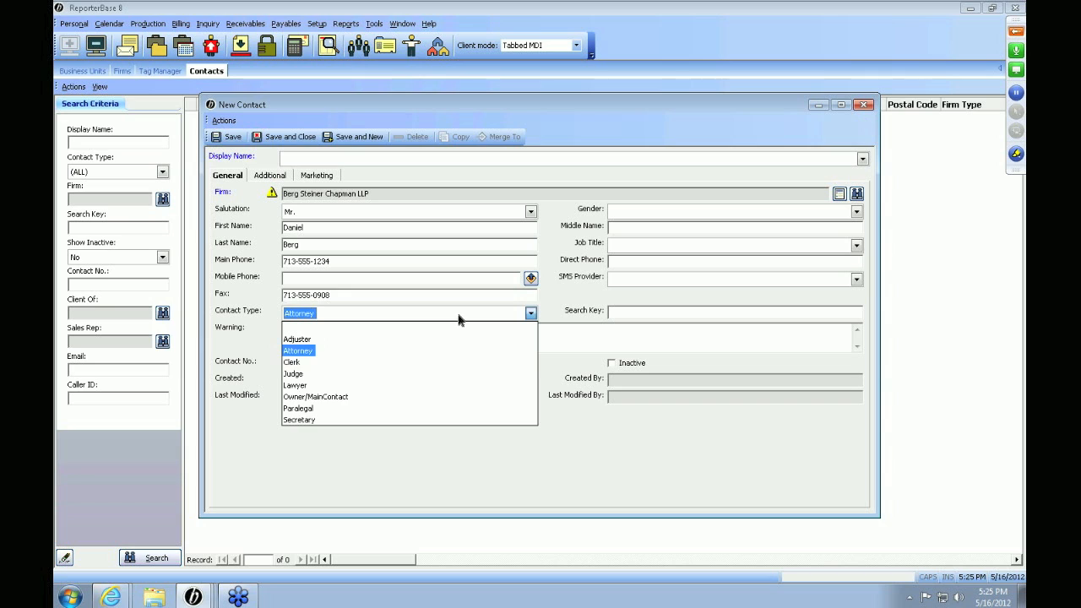
{"action": "key", "text": "Tab"}
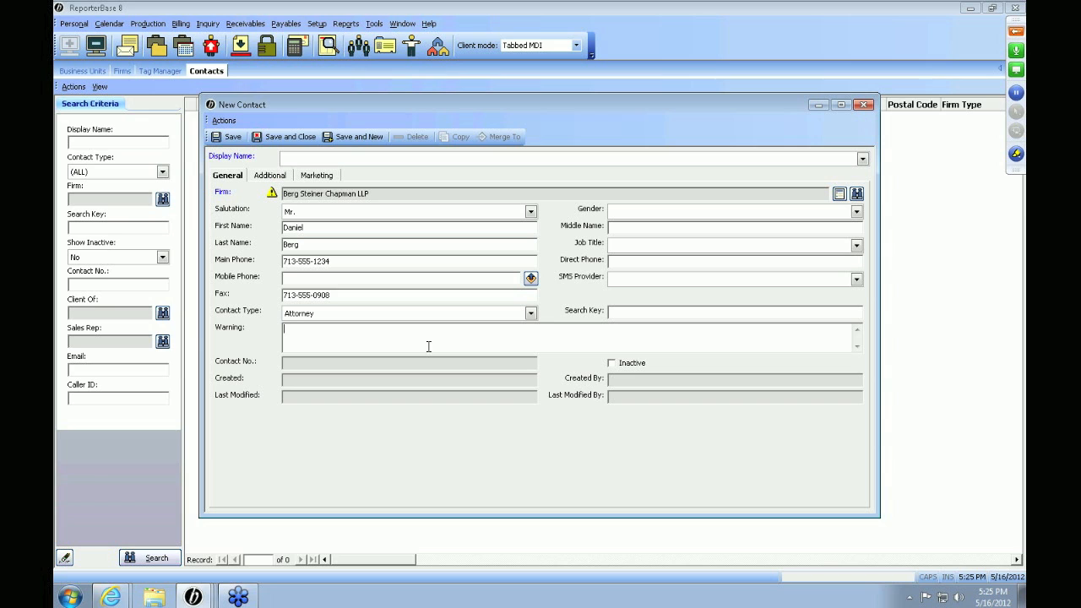
Set the contact's billing communication type to Print in the additional details.
{"action": "left_click", "coordinate": [269, 176]}
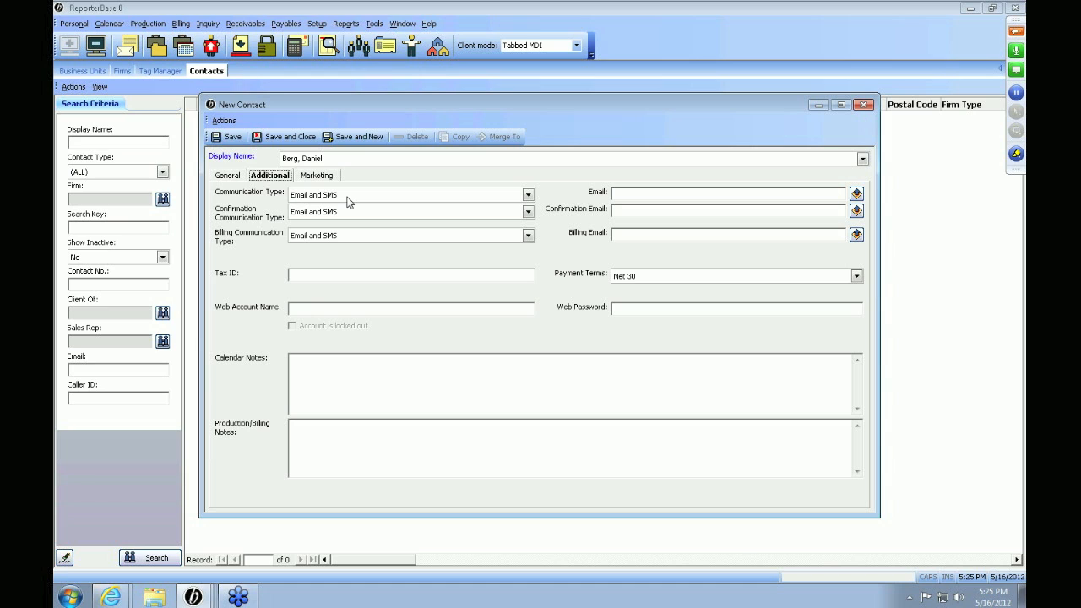
{"action": "left_click", "coordinate": [636, 194]}
{"action": "left_click", "coordinate": [633, 210]}
{"action": "left_click", "coordinate": [527, 235]}
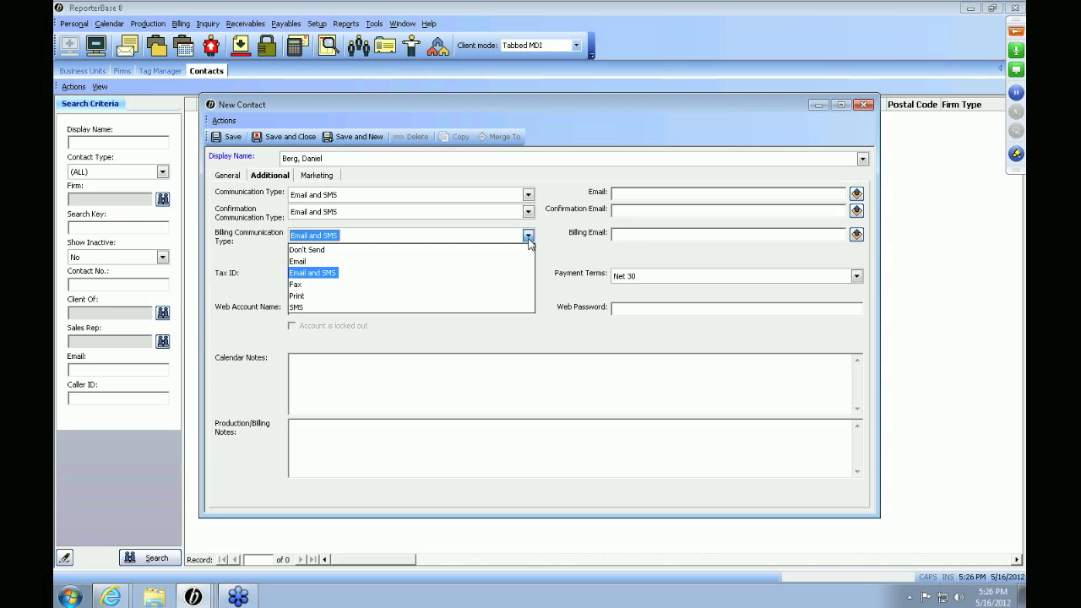
{"action": "left_click", "coordinate": [487, 295]}
{"action": "left_click", "coordinate": [704, 235]}
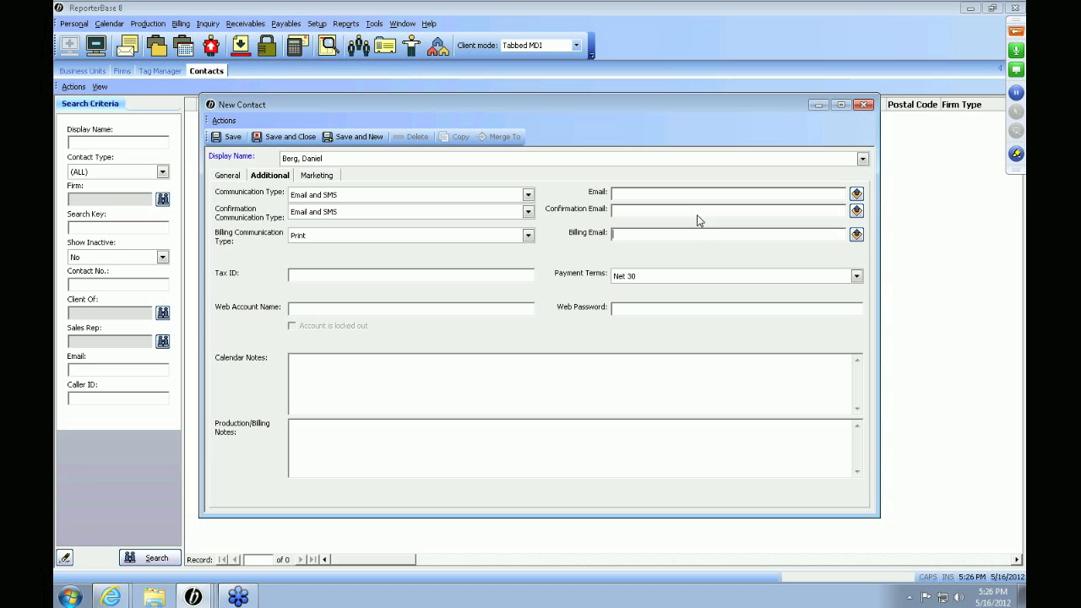
Review the contact's tax ID, payment terms, web account and notes fields.
{"action": "left_click", "coordinate": [363, 275]}
{"action": "key", "text": "Tab"}
{"action": "left_click", "coordinate": [644, 278]}
{"action": "left_click", "coordinate": [644, 279]}
{"action": "left_click", "coordinate": [663, 310]}
{"action": "left_click", "coordinate": [457, 400]}
{"action": "key", "text": "Tab"}
Review the new contact's marketing details, including the rating options, sales rep and home address.
{"action": "left_click", "coordinate": [317, 176]}
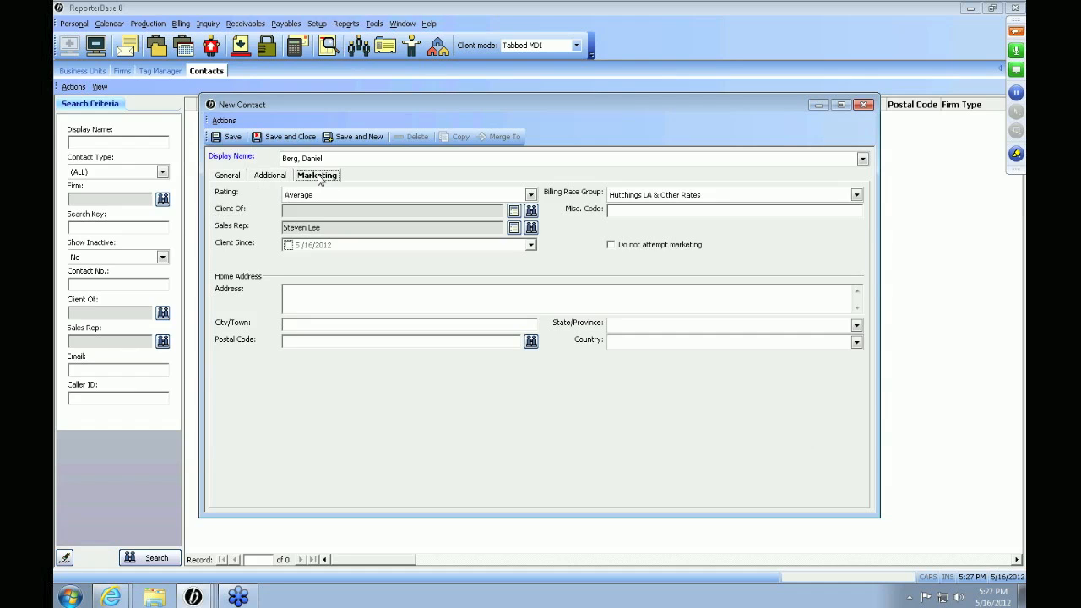
{"action": "left_click", "coordinate": [346, 199]}
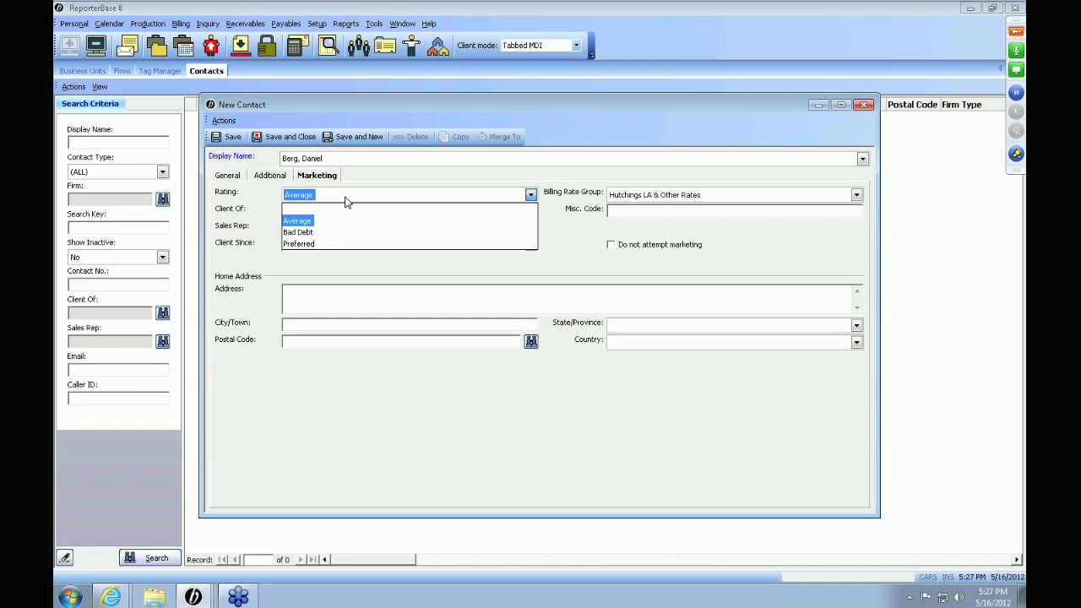
{"action": "left_click", "coordinate": [345, 200]}
{"action": "left_click", "coordinate": [346, 228]}
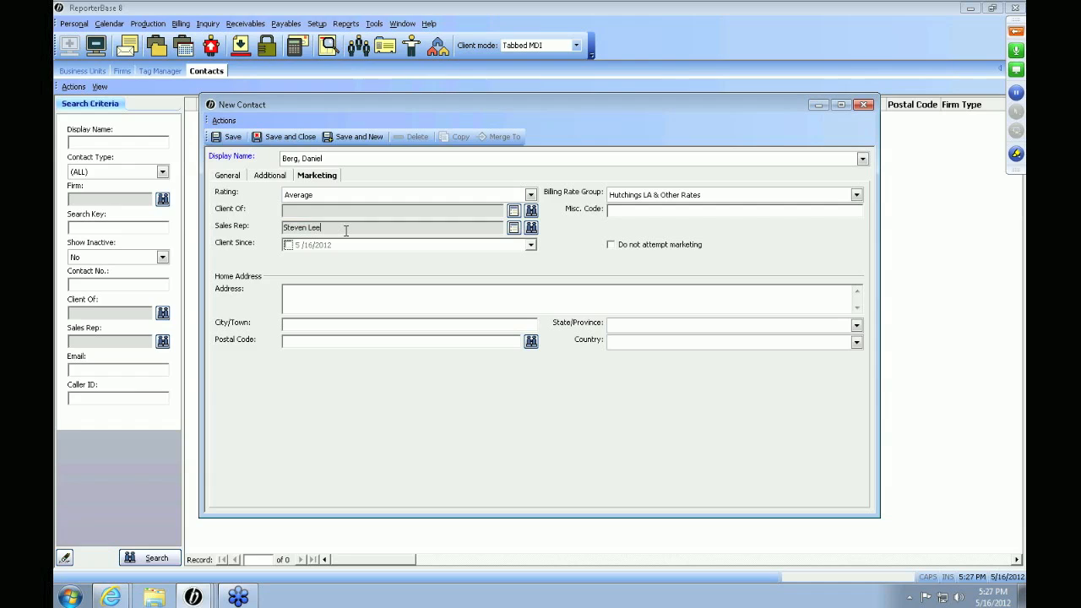
{"action": "left_click", "coordinate": [378, 291]}
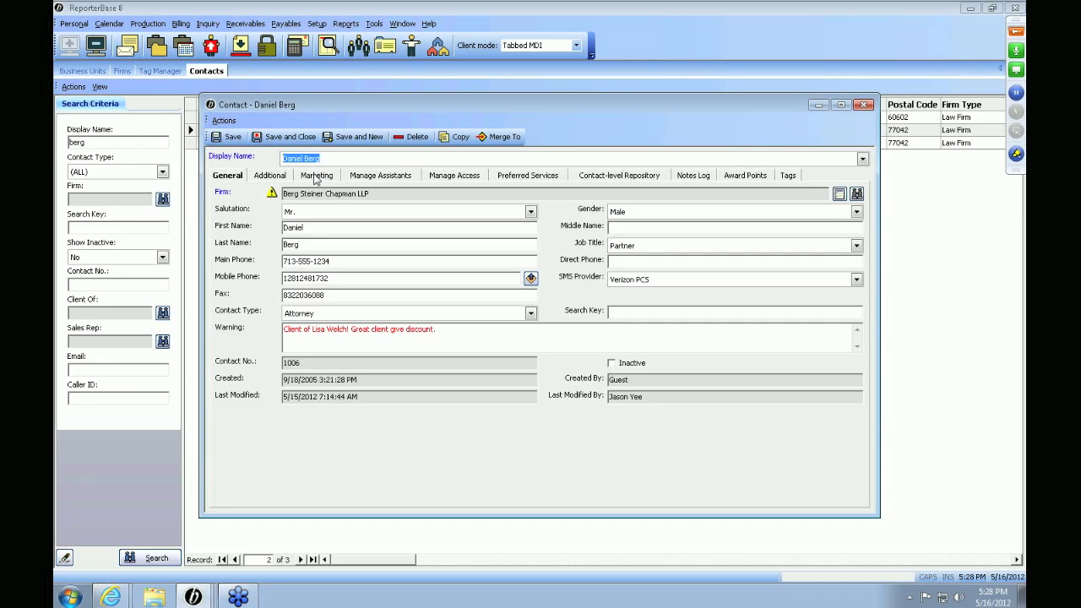
Add Paralegal Defendant to the existing attorney contact's assistants and save the selection.
{"action": "left_click", "coordinate": [380, 176]}
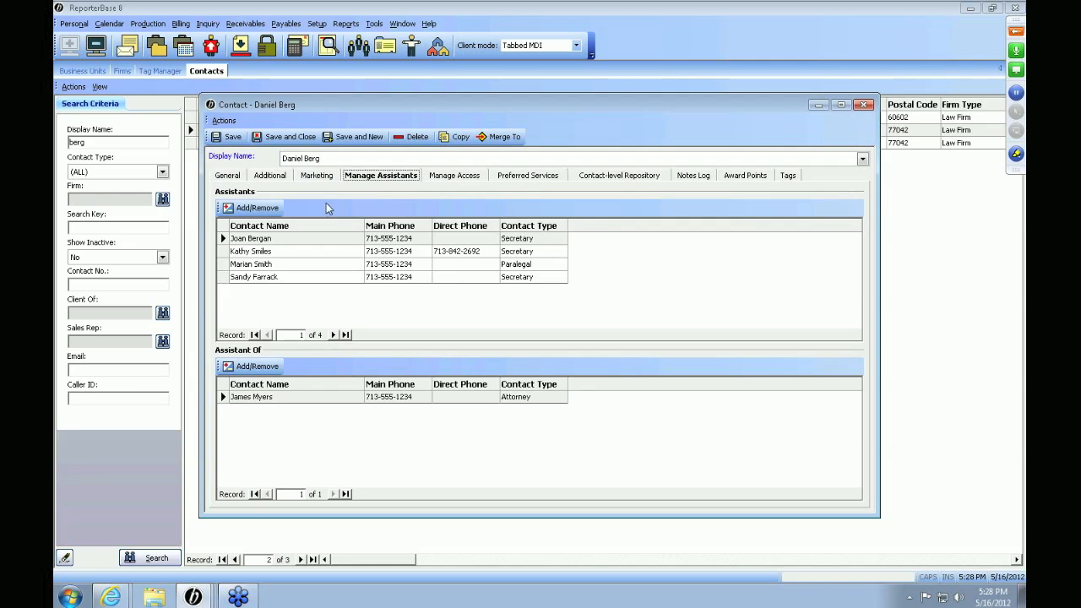
{"action": "left_click", "coordinate": [256, 208]}
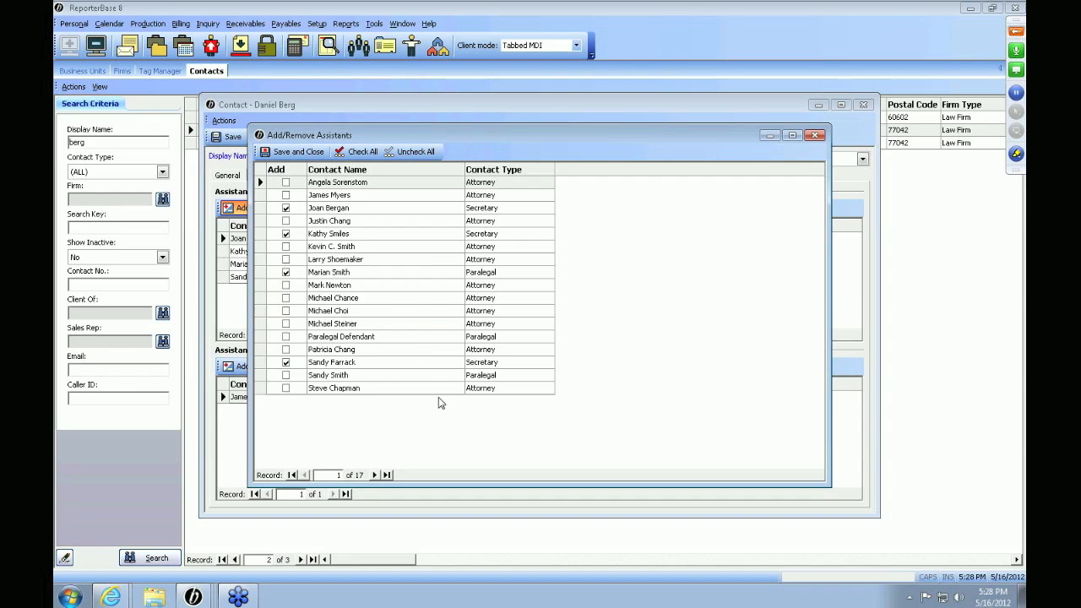
{"action": "left_click_drag", "start_coordinate": [467, 136], "coordinate": [476, 162]}
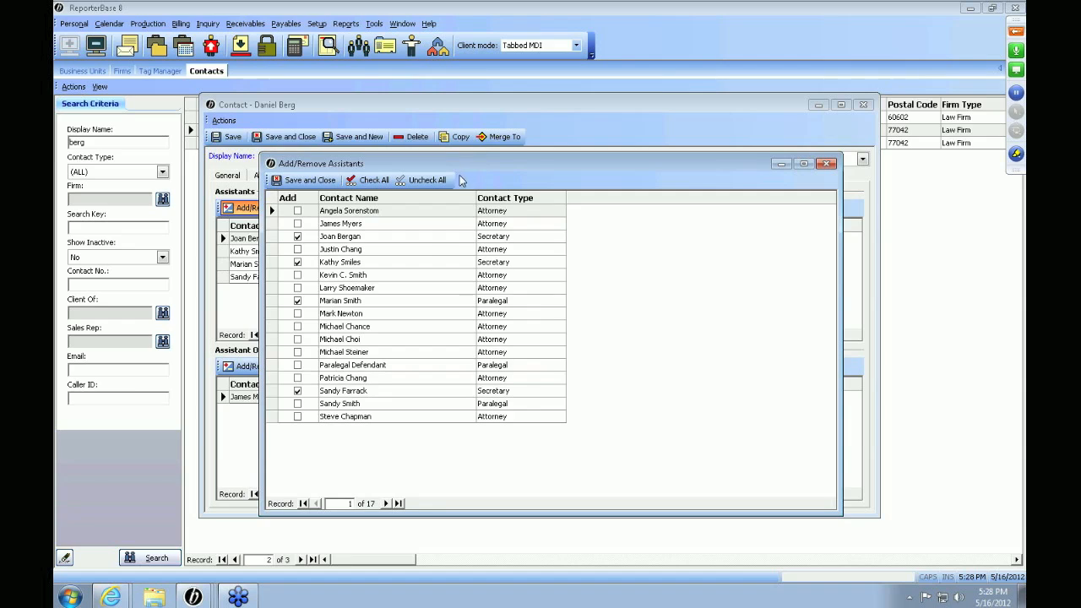
{"action": "left_click", "coordinate": [425, 238]}
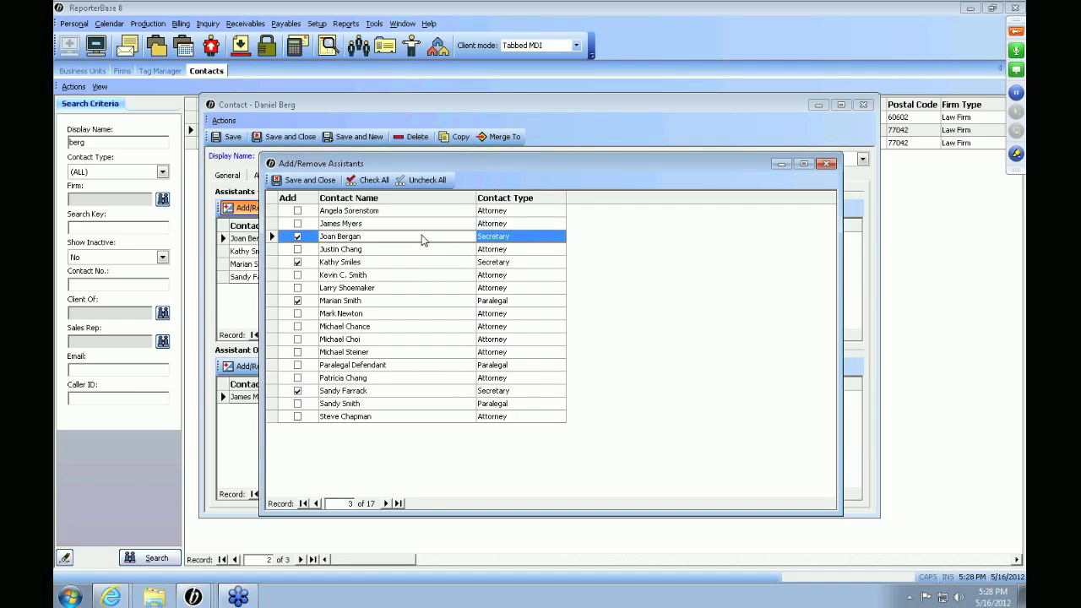
{"action": "left_click", "coordinate": [350, 263]}
{"action": "left_click", "coordinate": [352, 305]}
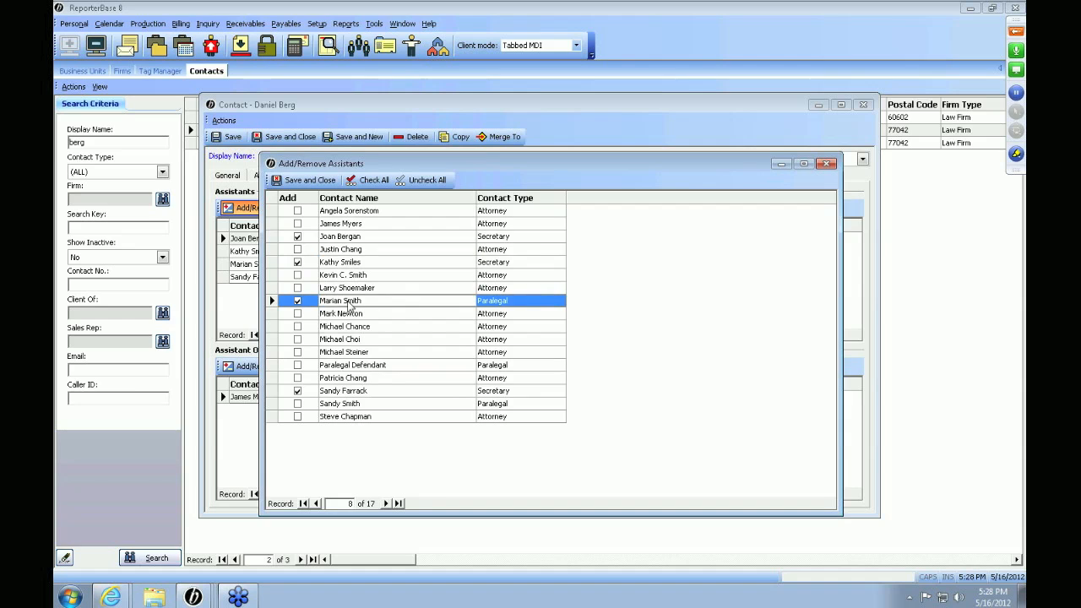
{"action": "left_click", "coordinate": [300, 368]}
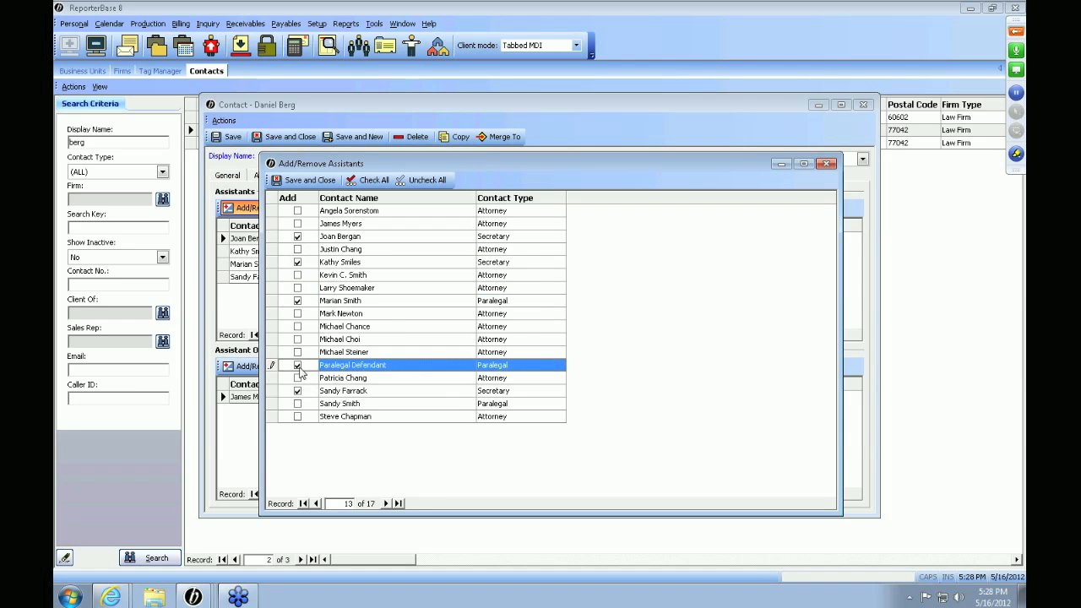
{"action": "left_click", "coordinate": [304, 180]}
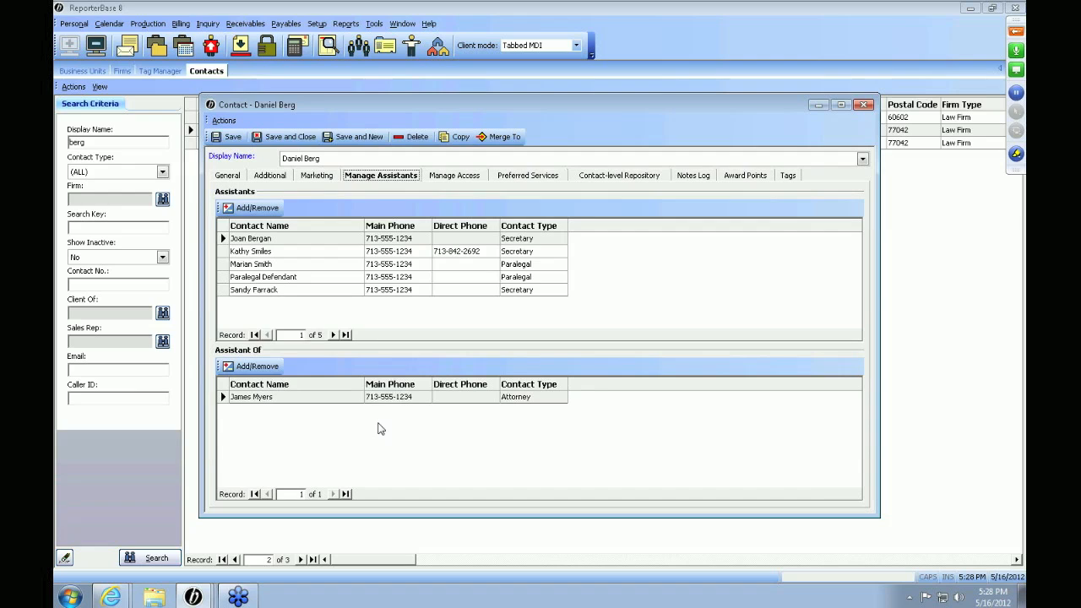
Look at whom the contact assists and at the contact's preferred services.
{"action": "left_click", "coordinate": [257, 368]}
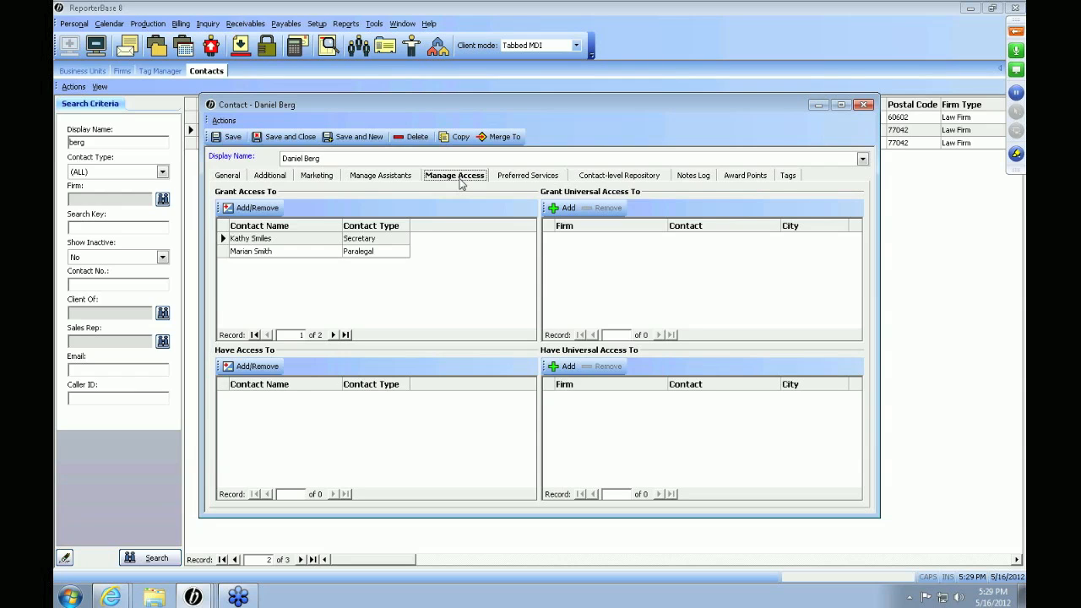
{"action": "left_click", "coordinate": [532, 178]}
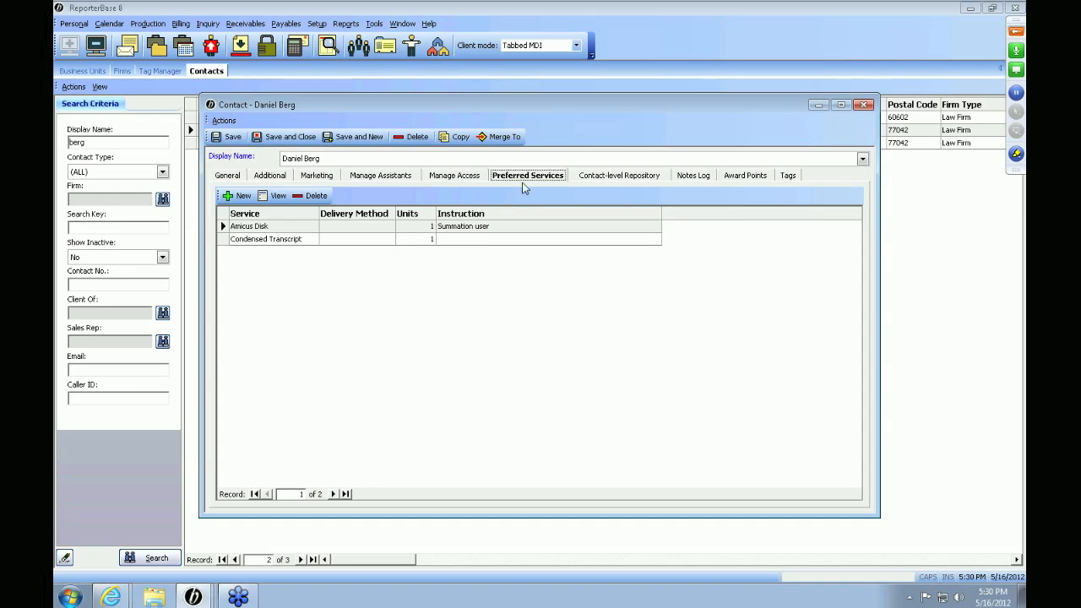
Try a new preferred service with group 9. Misc. Charge, subgroup Other and item Less Advance Deposit, and discard it.
{"action": "left_click", "coordinate": [236, 198]}
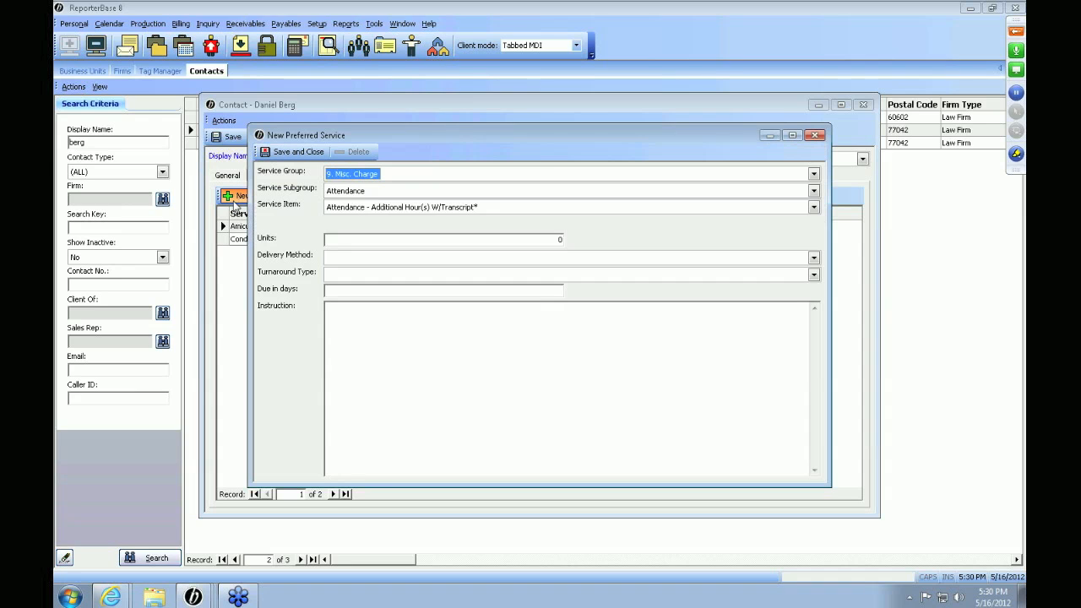
{"action": "left_click", "coordinate": [412, 177]}
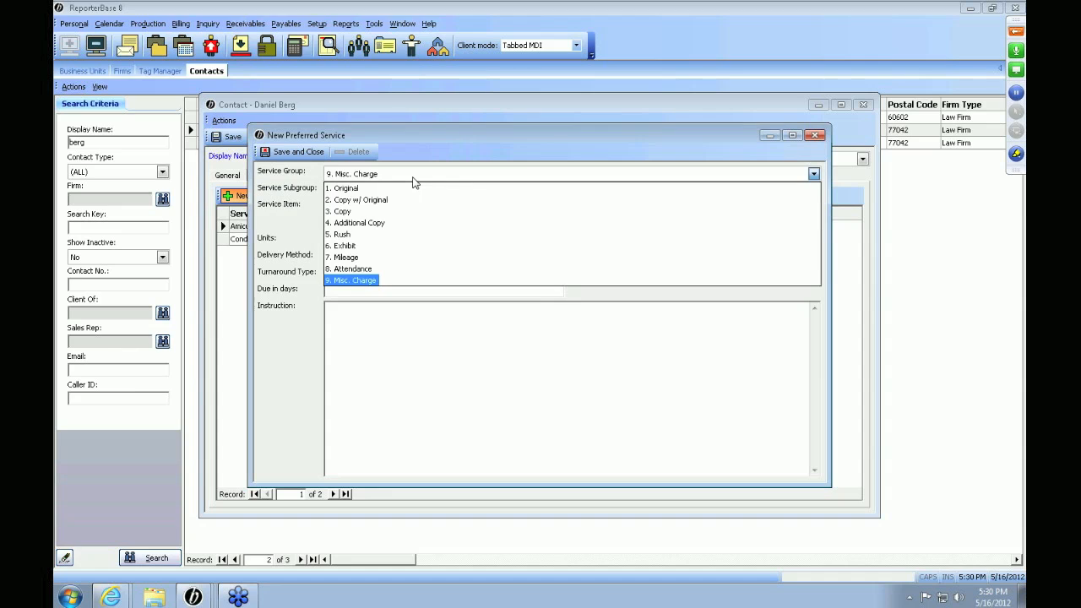
{"action": "left_click", "coordinate": [414, 178]}
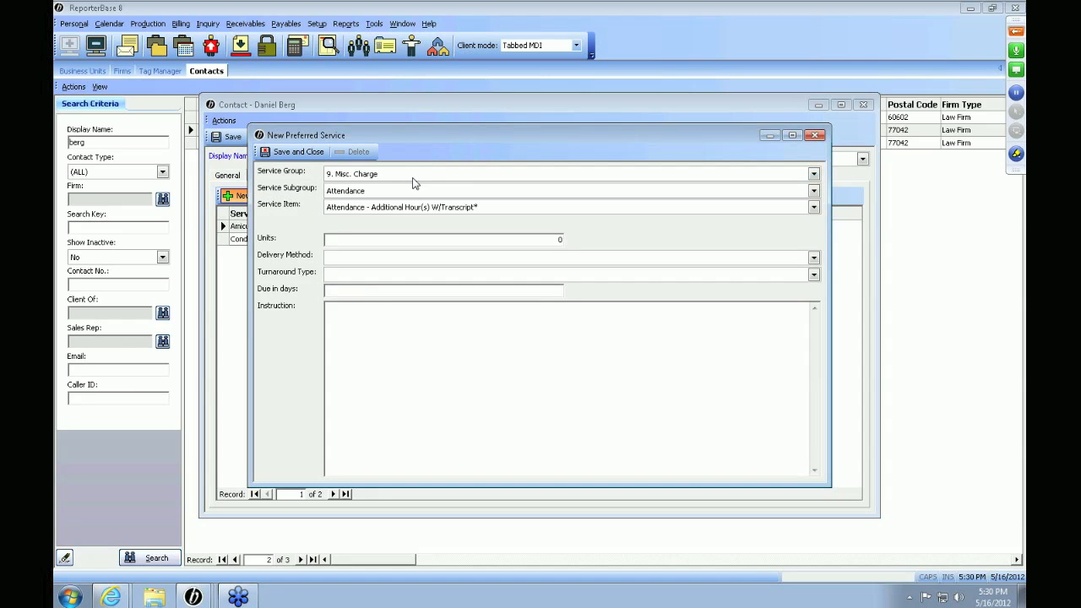
{"action": "left_click", "coordinate": [418, 192]}
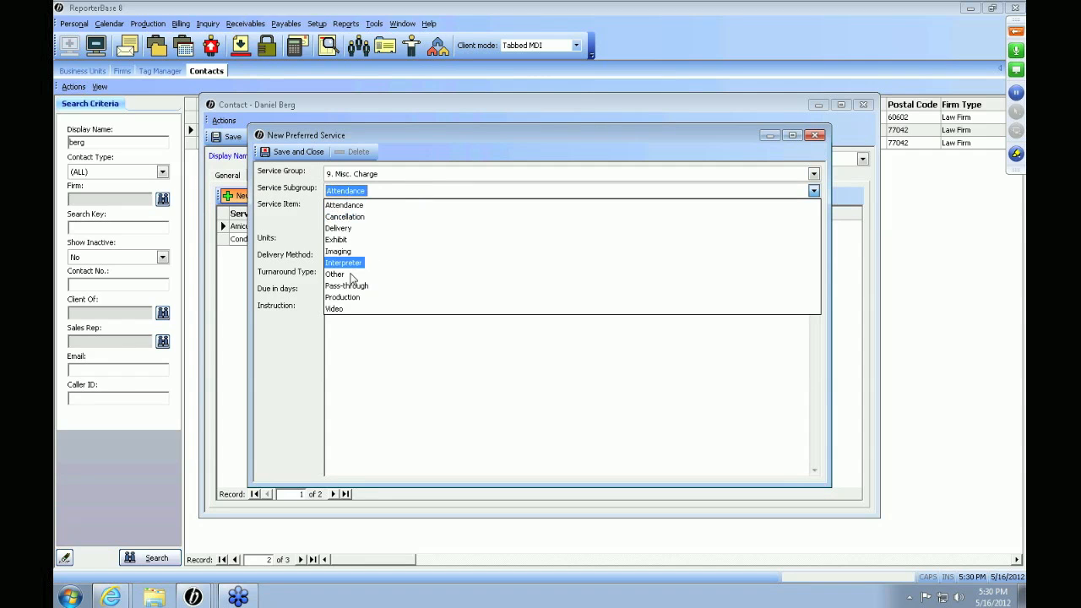
{"action": "left_click", "coordinate": [351, 274]}
{"action": "left_click", "coordinate": [390, 206]}
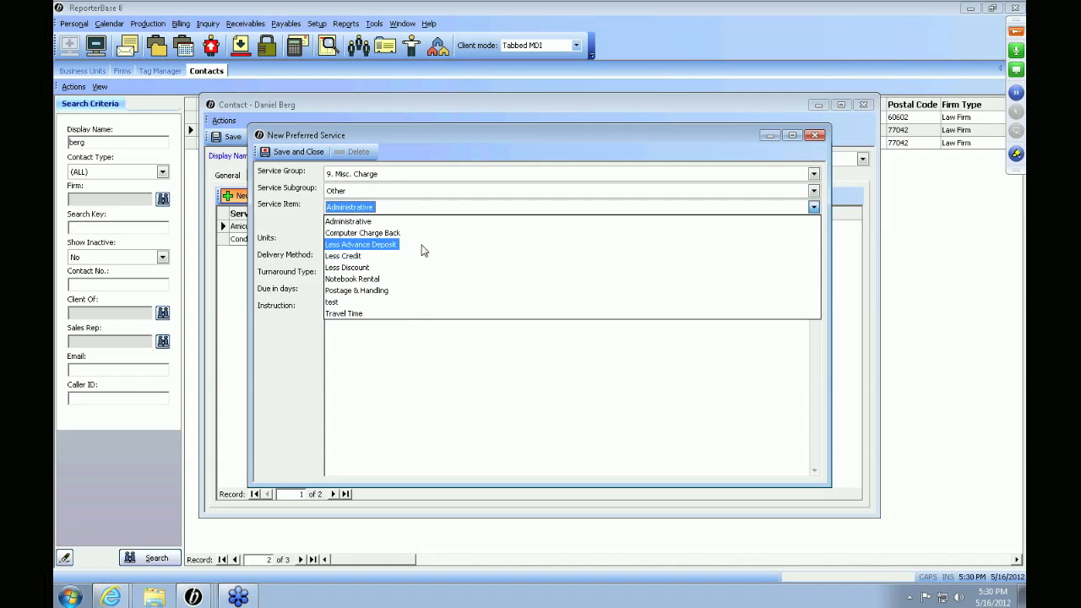
{"action": "left_click", "coordinate": [423, 250]}
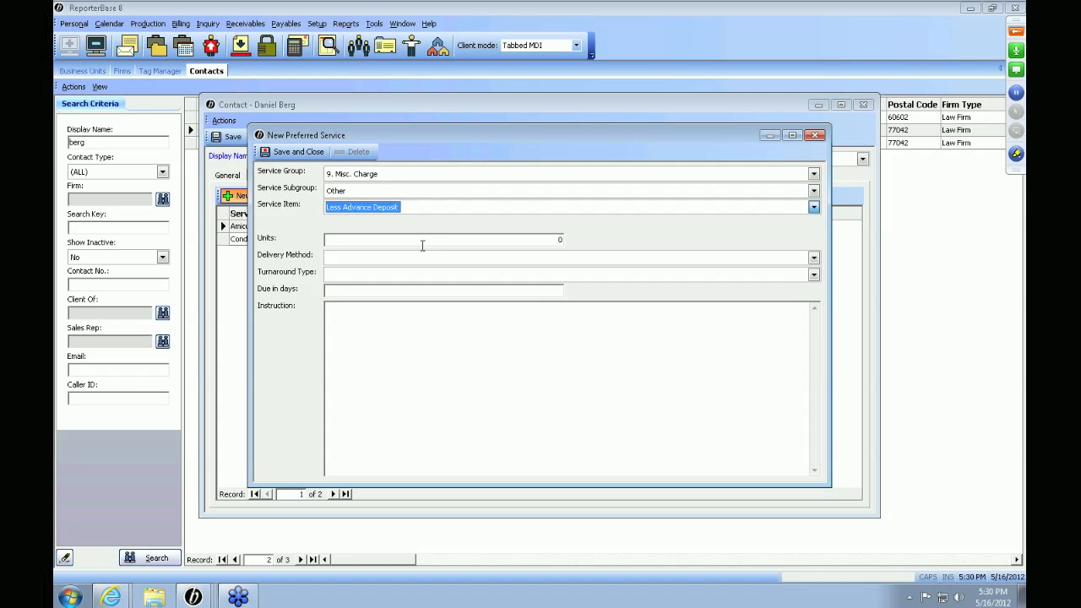
{"action": "left_click", "coordinate": [816, 136]}
Show the files in the contact-level repository.
{"action": "left_click", "coordinate": [598, 177]}
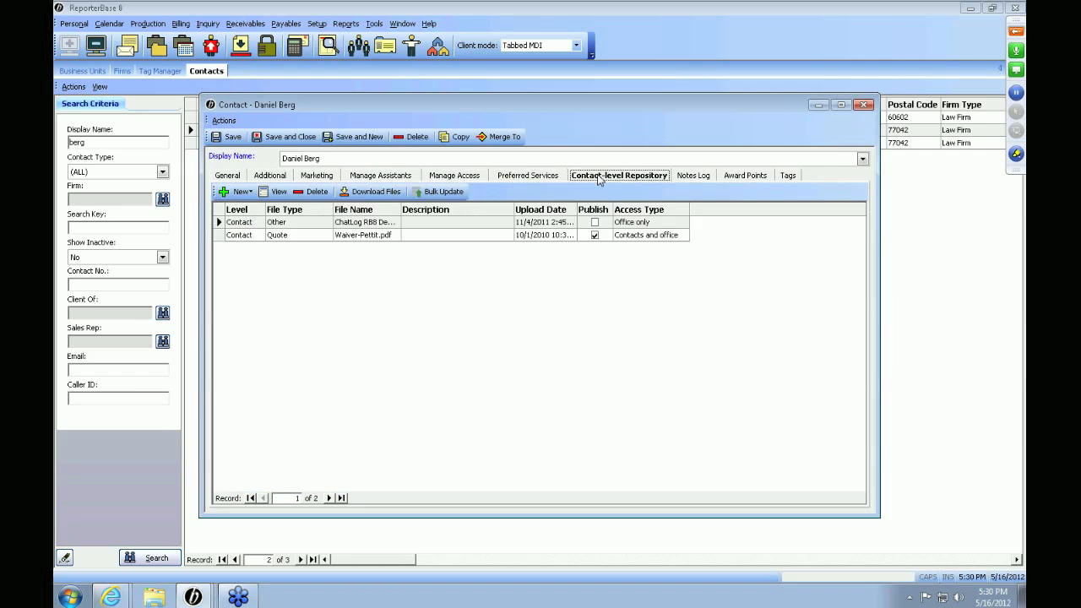